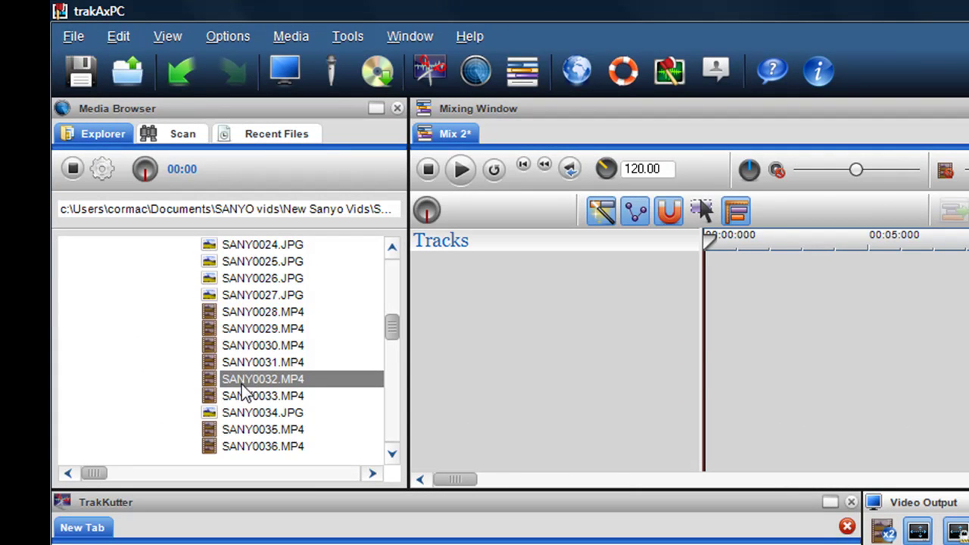
Drag SANY0032.MP4 from the Media Browser into the Mixing Window's tracks area.
drag(249, 385, 704, 298)
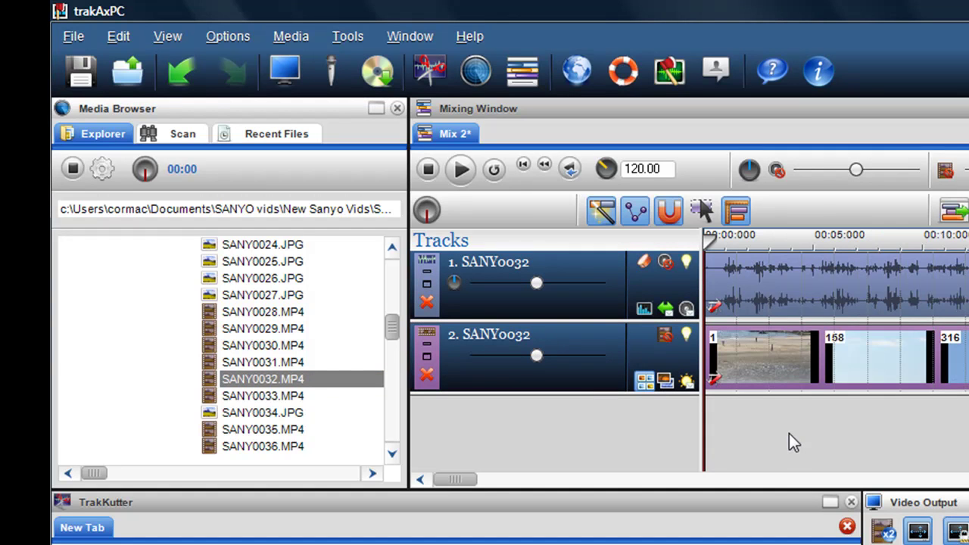
Show the video segment's File Properties: 1280 / 720, 29 frames/sec, 6000 Kbps.
scroll(789, 432, down, 1)
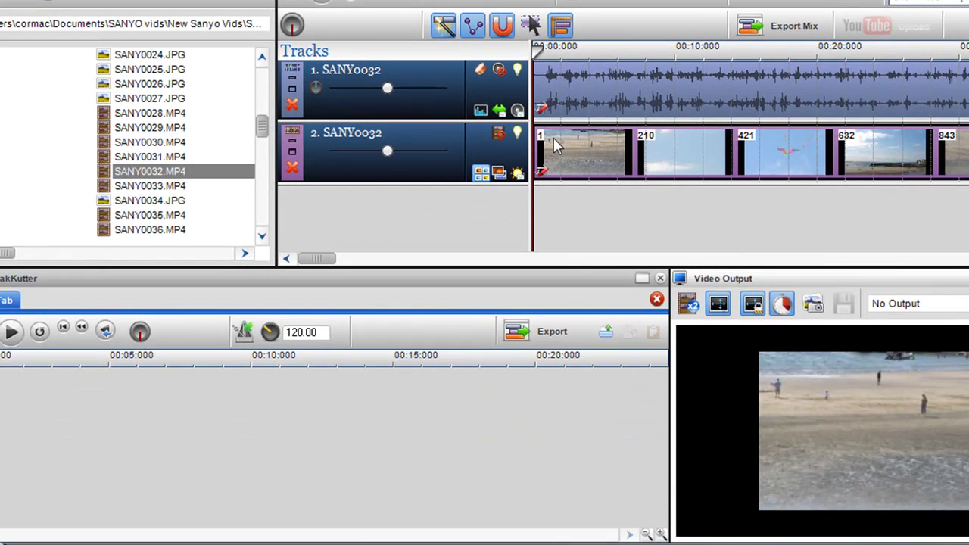
right_click(552, 137)
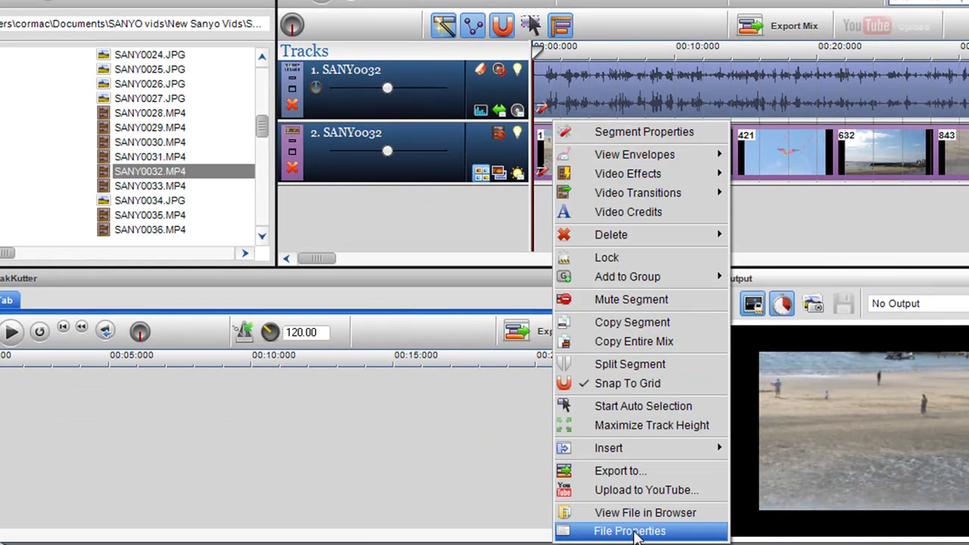
click(632, 532)
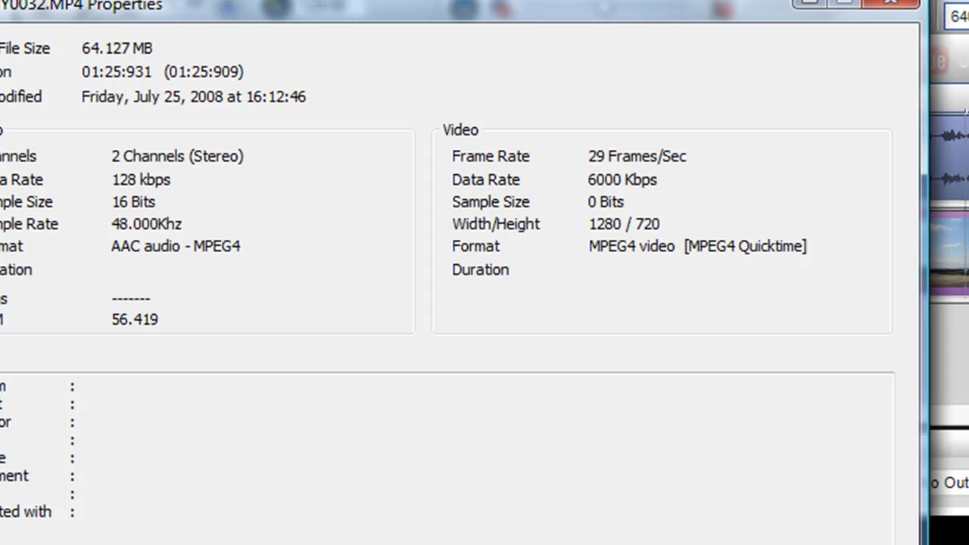
Close the properties and pick 1280 * 720 (16:9) as the target frame size.
key(Escape)
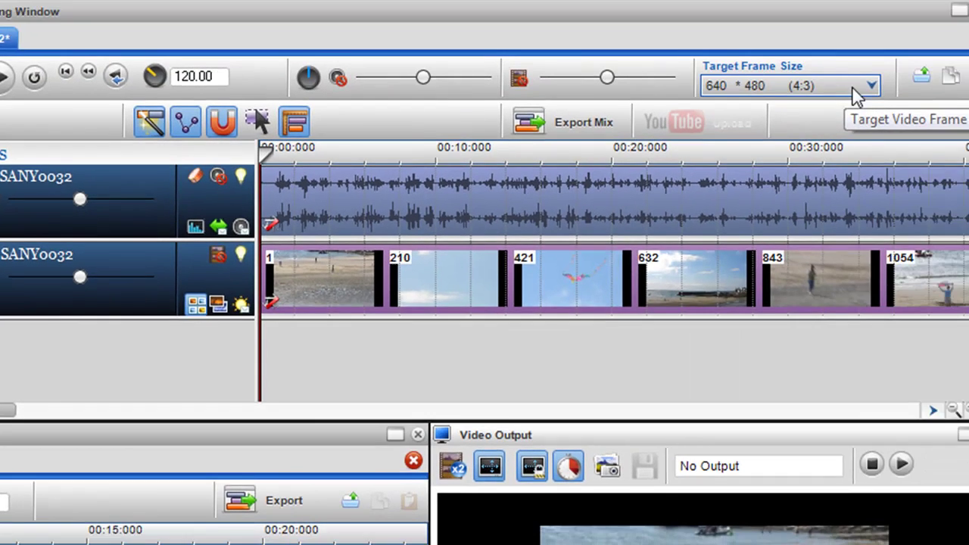
click(872, 86)
drag(920, 253, 928, 286)
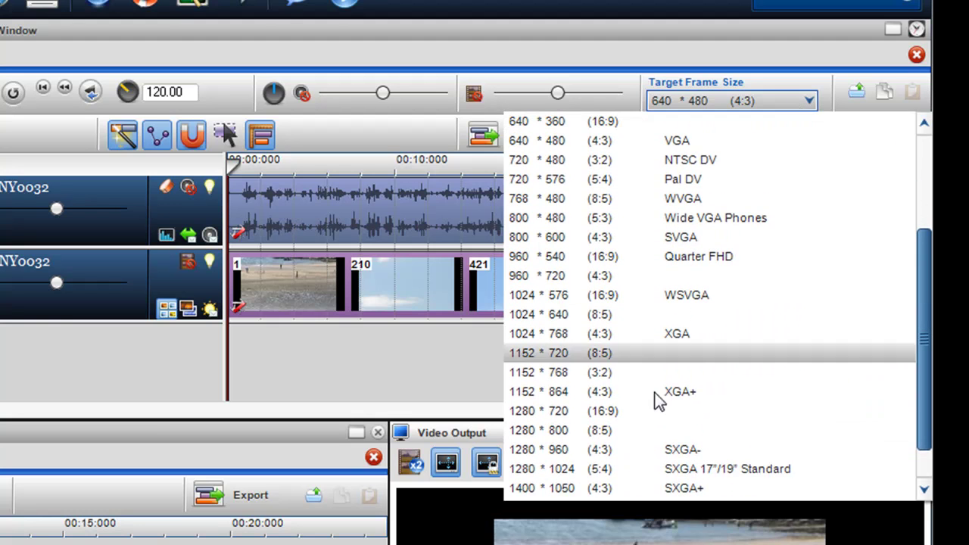
click(639, 416)
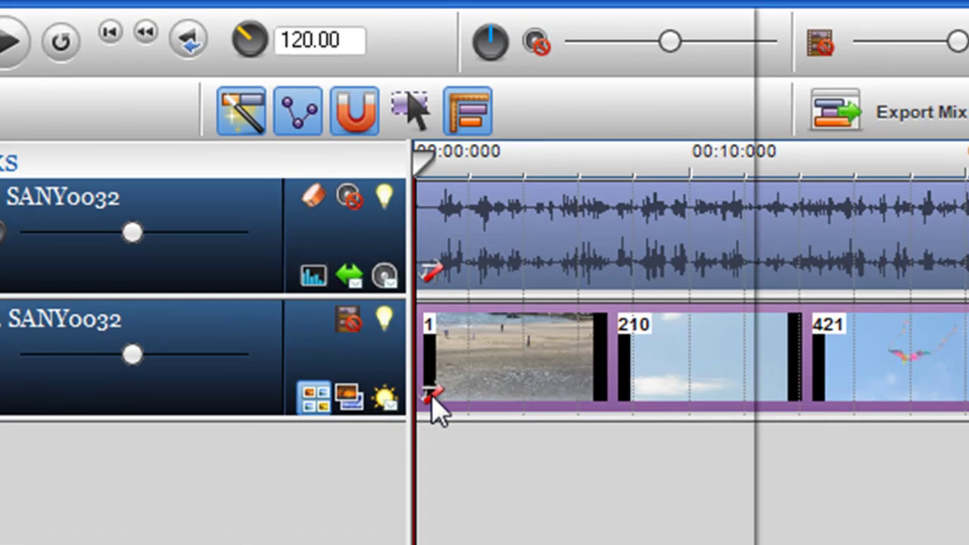
Open the SANY0032 clip editor and rotate the clip 90° clockwise twice to 180°.
click(431, 394)
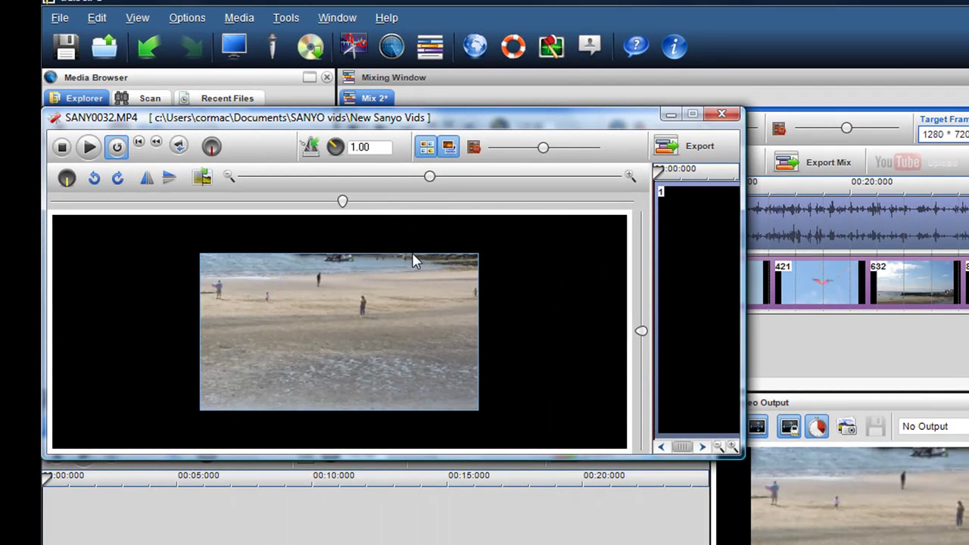
click(67, 175)
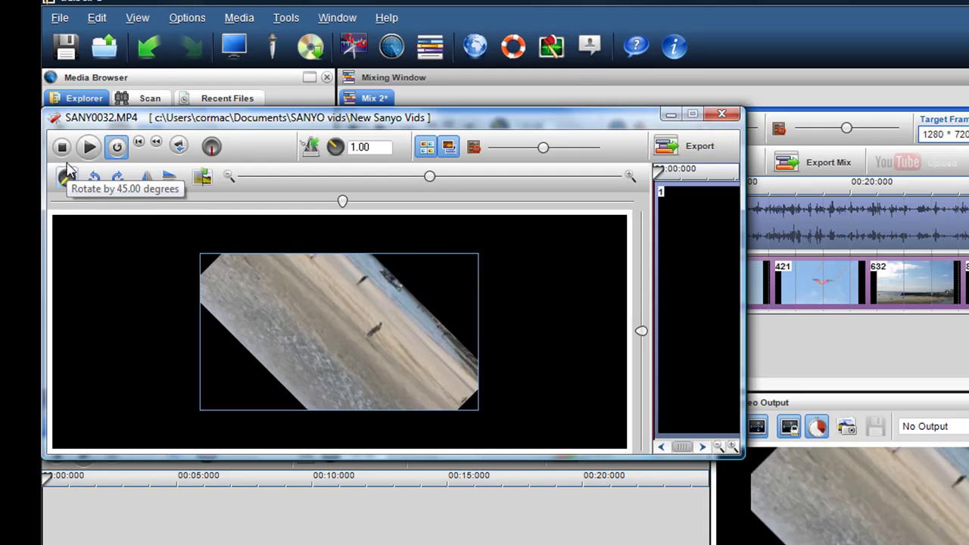
drag(67, 174, 73, 203)
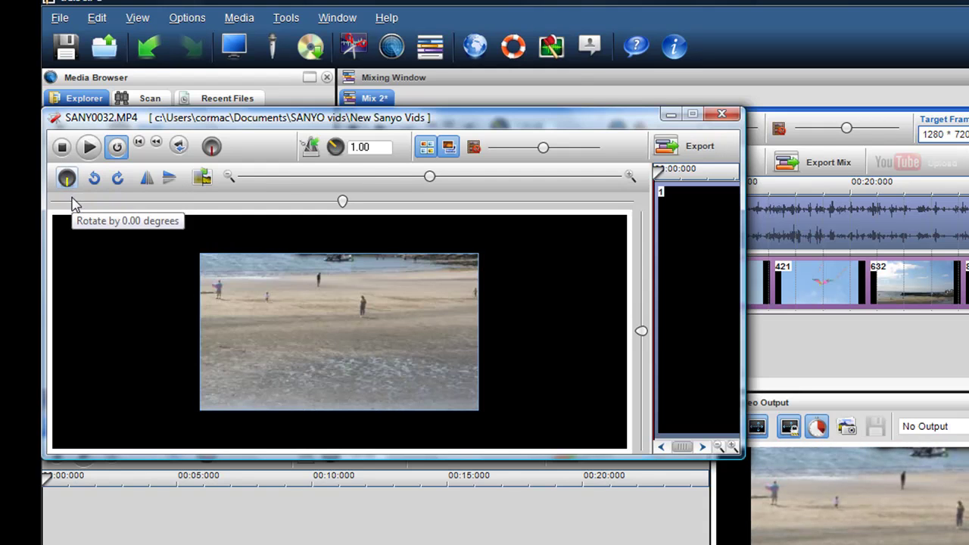
click(118, 185)
click(119, 186)
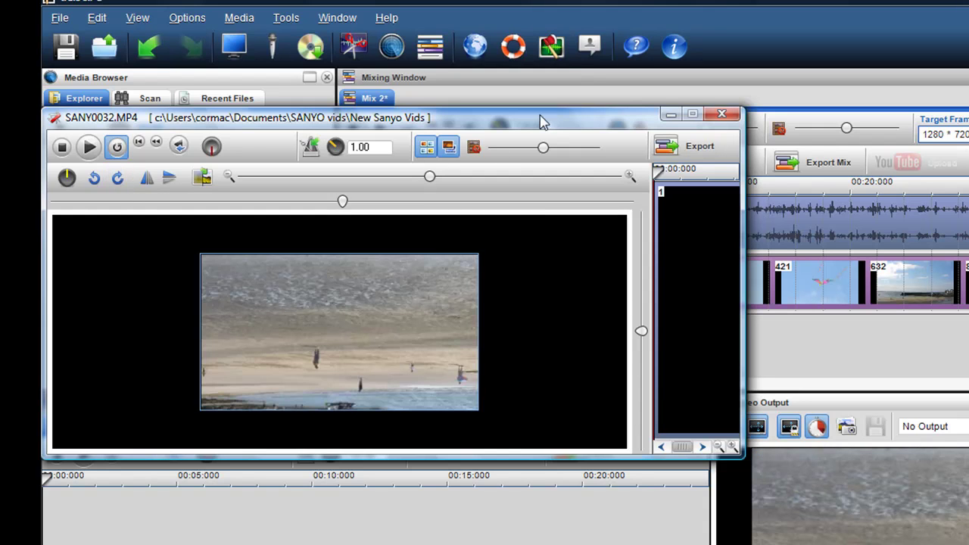
Move the clip editor aside and scrub the mix to the kite shot near 9 seconds.
drag(541, 120, 468, 140)
click(714, 323)
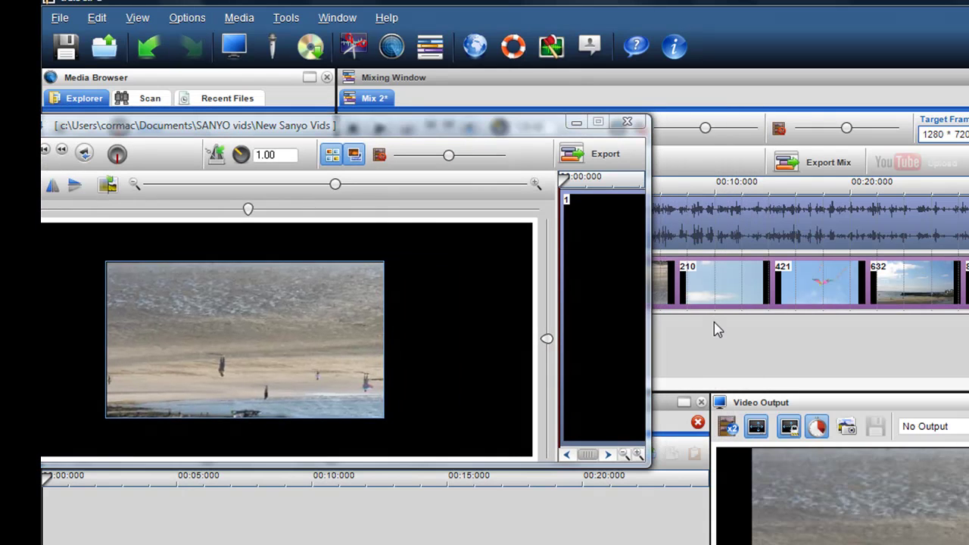
drag(714, 323, 757, 320)
Restore the clip's orientation, mirror it horizontally, and go to the standing-person shot near 27 seconds.
drag(242, 125, 256, 130)
click(212, 187)
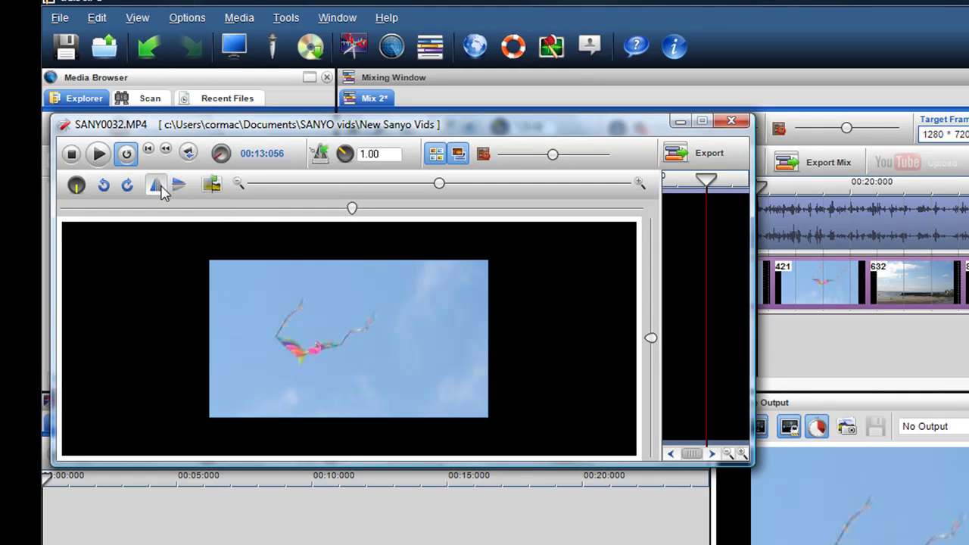
click(156, 187)
click(952, 346)
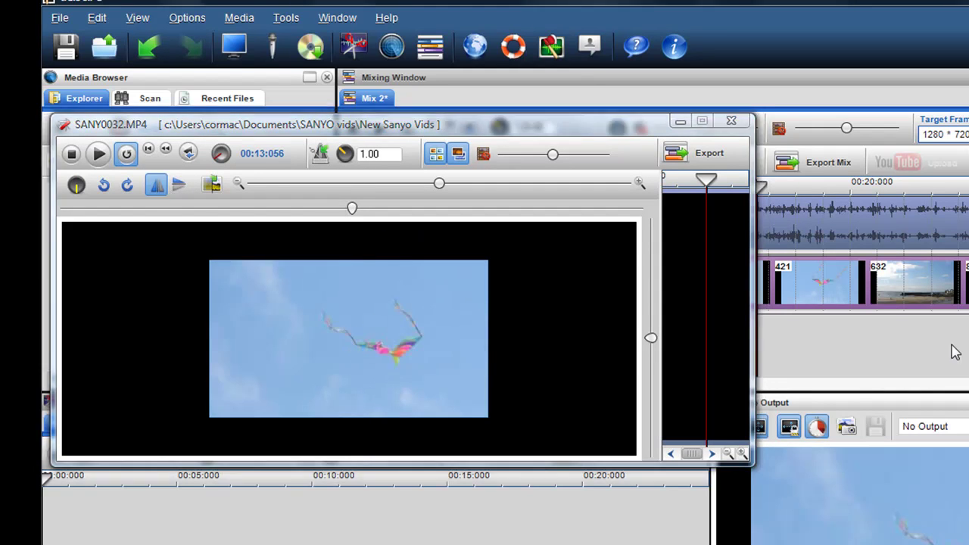
mouse_move(953, 343)
mouse_down()
mouse_move(919, 340)
mouse_move(947, 340)
mouse_up()
Toggle the horizontal and vertical flips repeatedly to compare their effects.
click(156, 186)
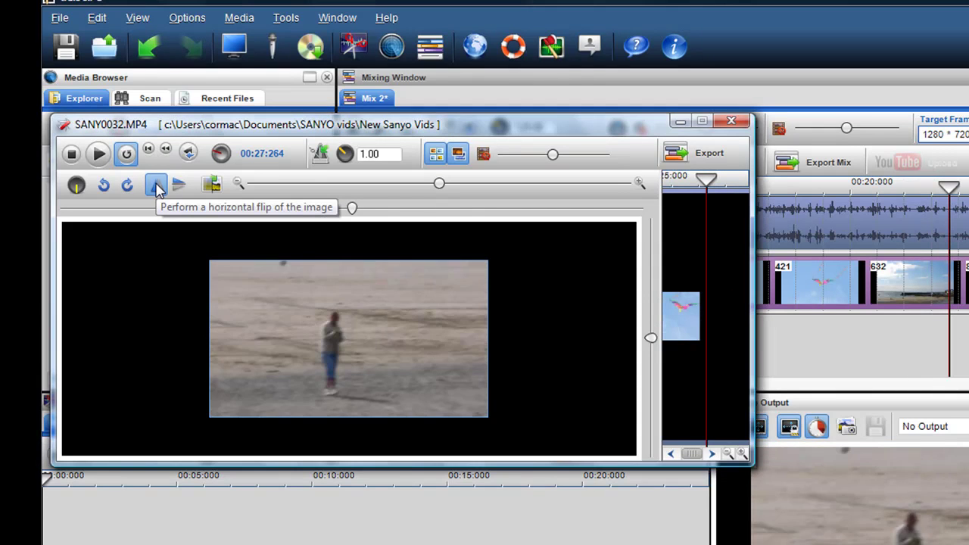
click(156, 186)
click(156, 187)
click(177, 187)
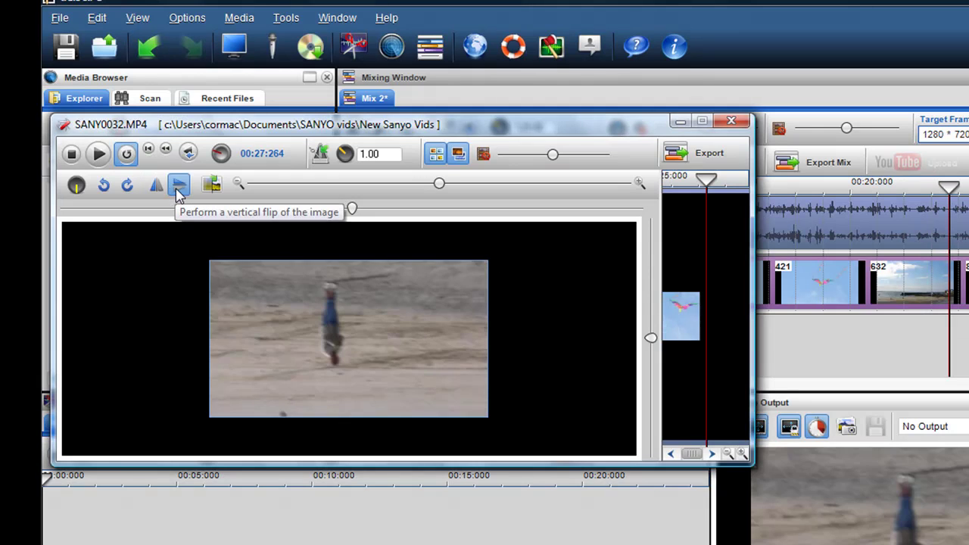
click(178, 189)
click(178, 189)
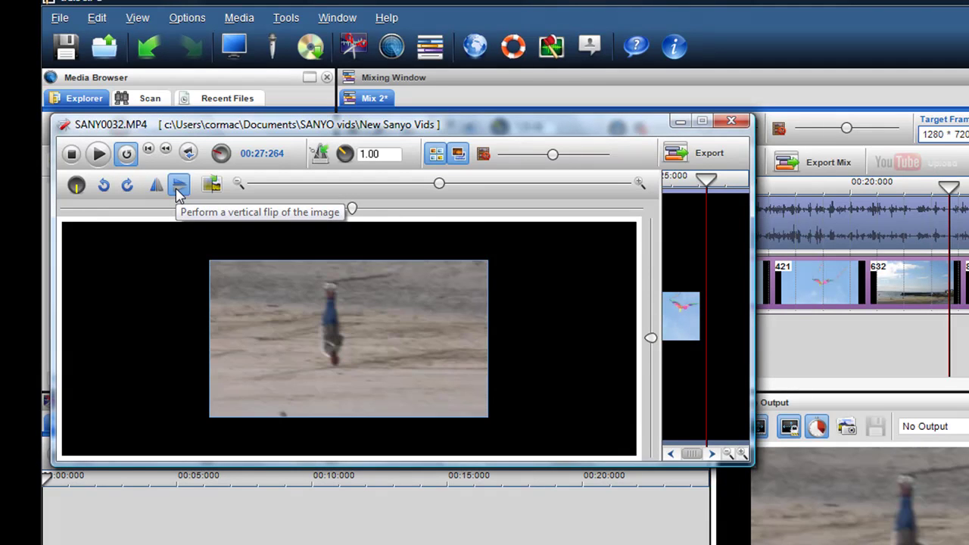
click(156, 189)
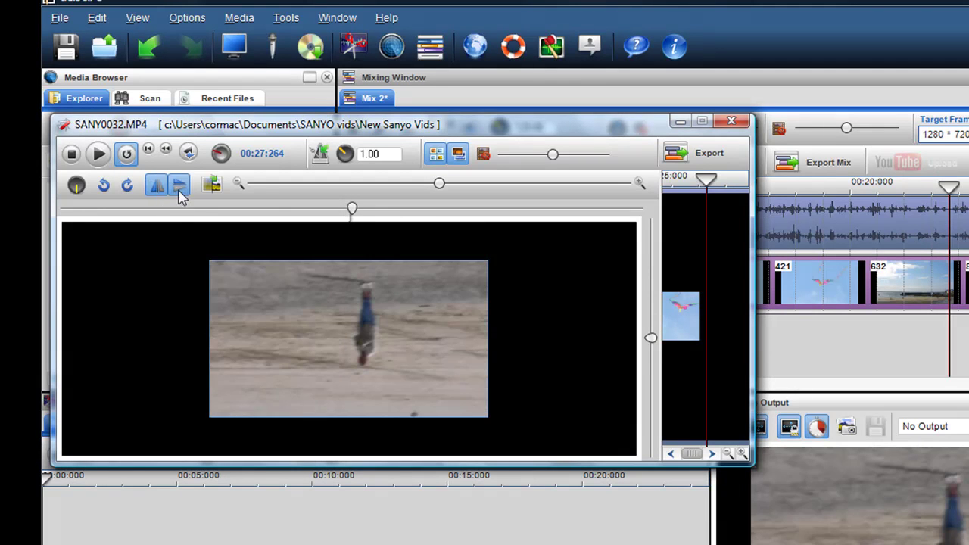
Try rotation with flips, then Restore and rotate the clip 90° twice to 180°.
click(127, 188)
click(129, 189)
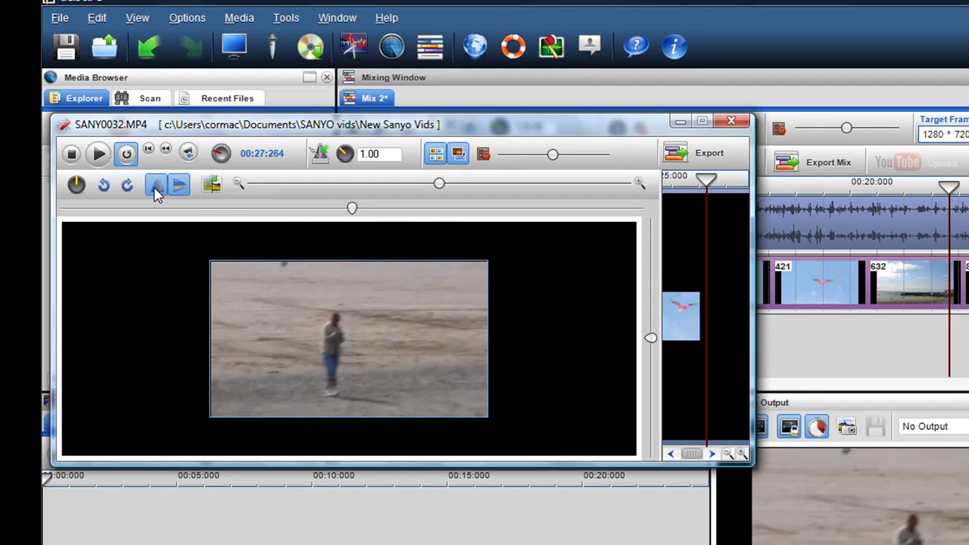
click(179, 190)
click(179, 189)
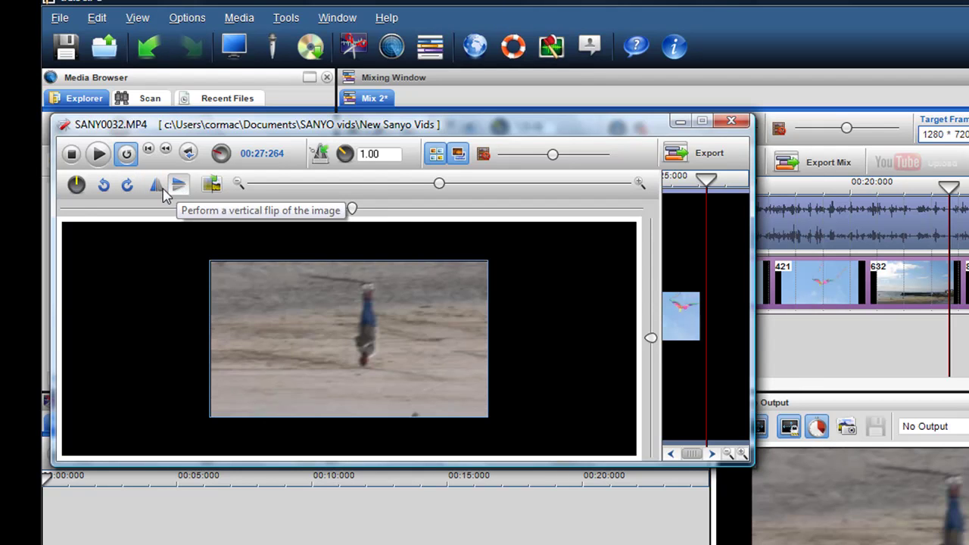
click(213, 187)
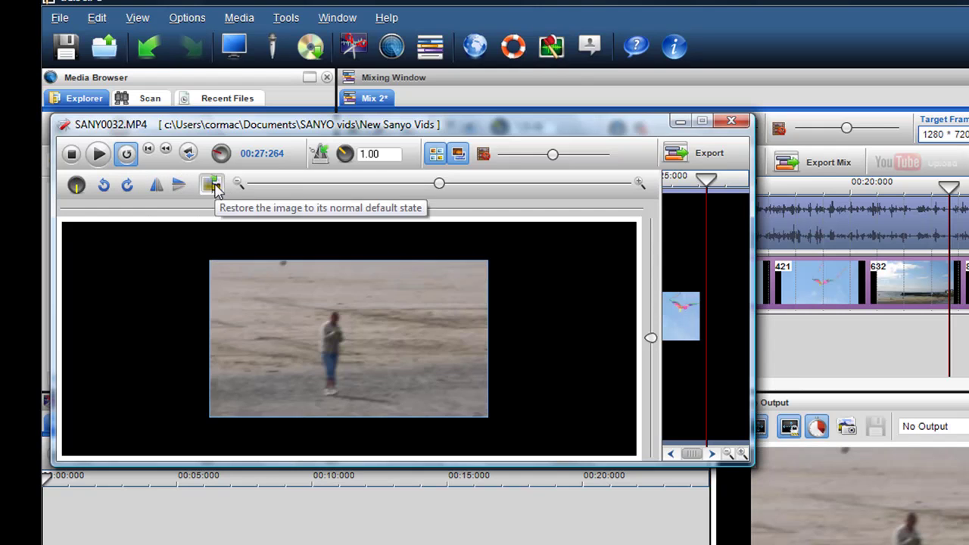
click(128, 186)
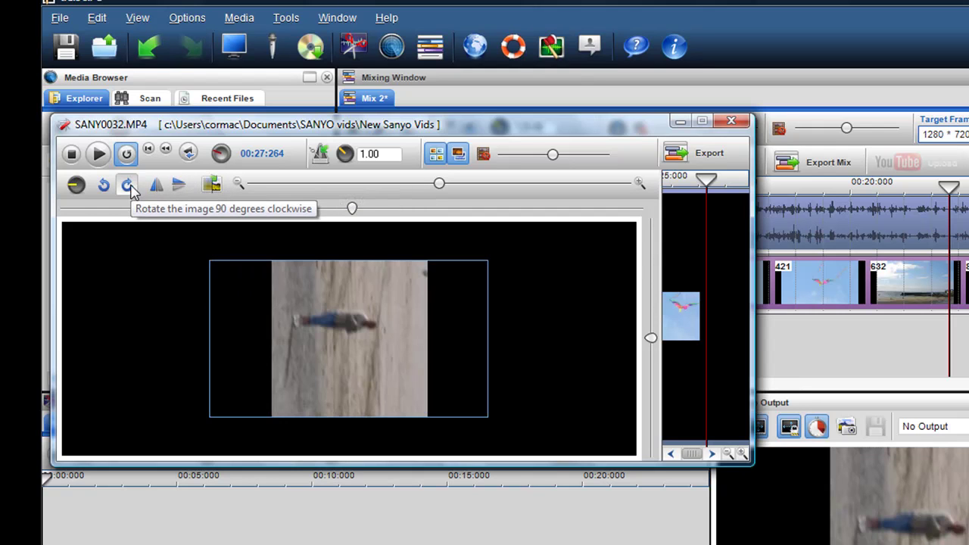
click(128, 186)
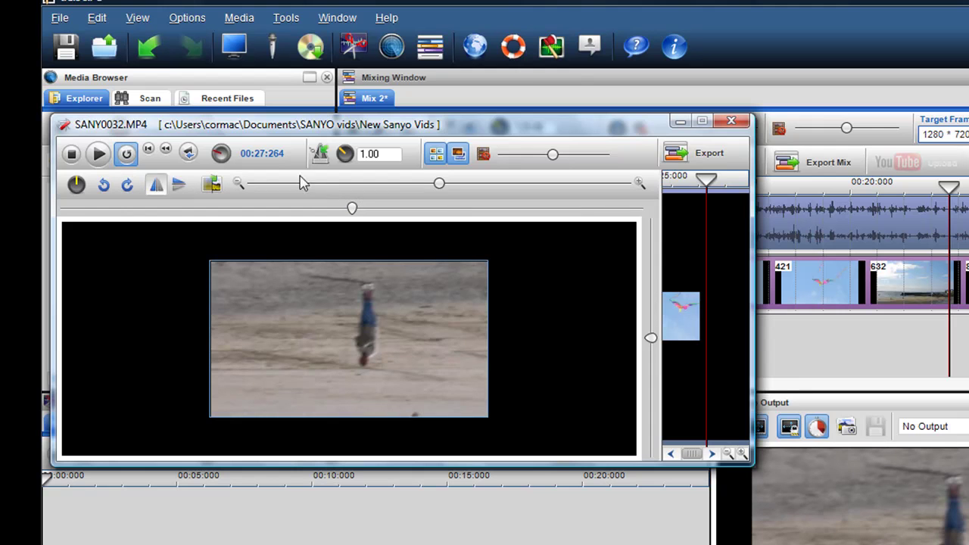
Close the clip editor and scrub the mix timeline to preview the rotated footage around 24 seconds.
click(732, 123)
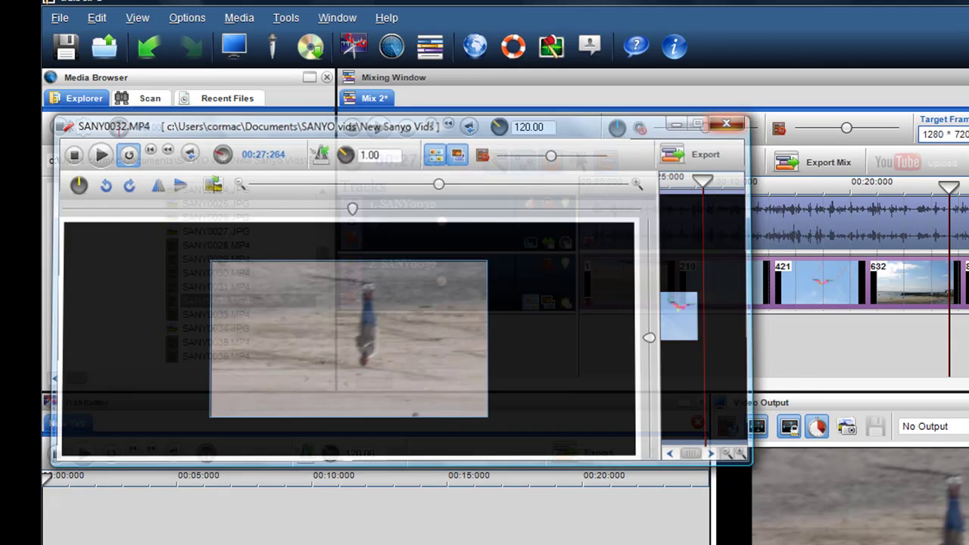
drag(949, 328, 852, 305)
scroll(852, 304, down, 4)
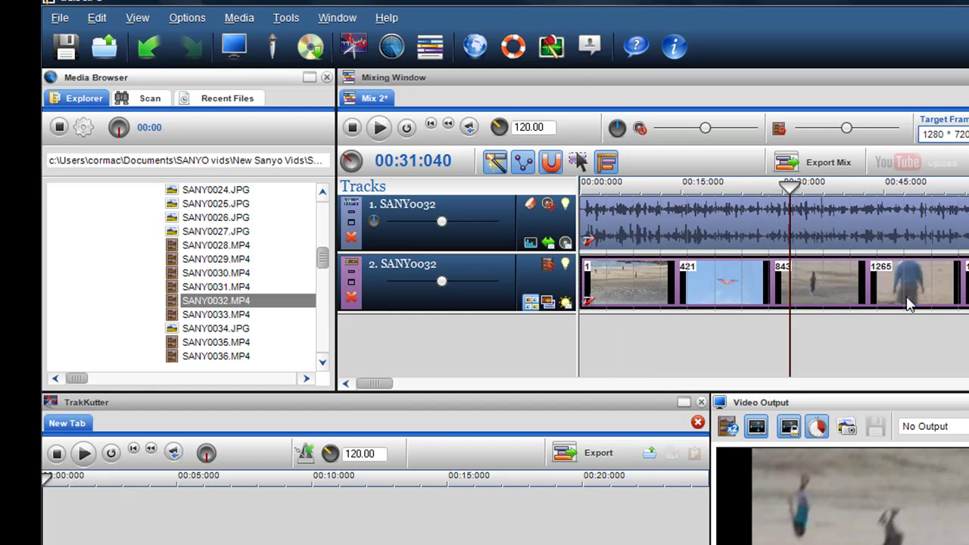
drag(684, 331, 769, 329)
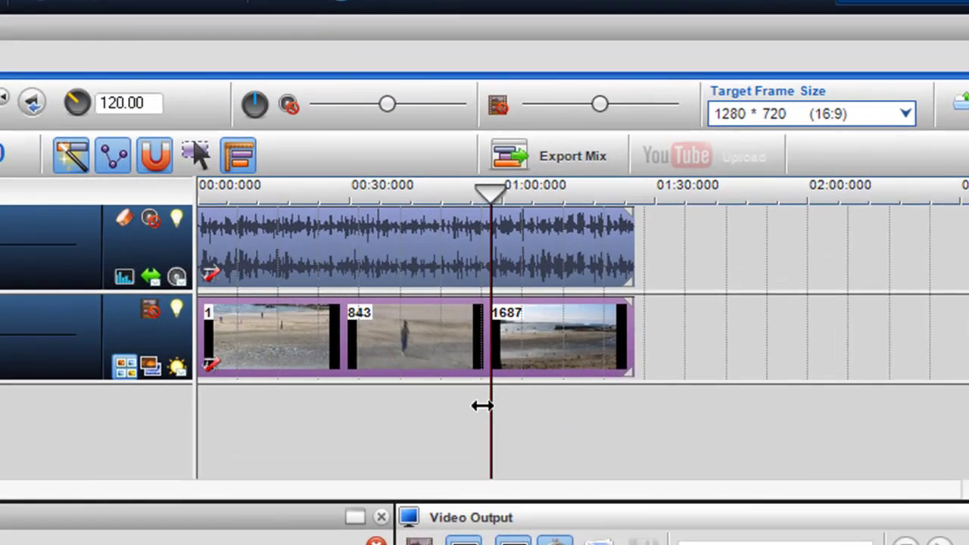
drag(482, 406, 322, 383)
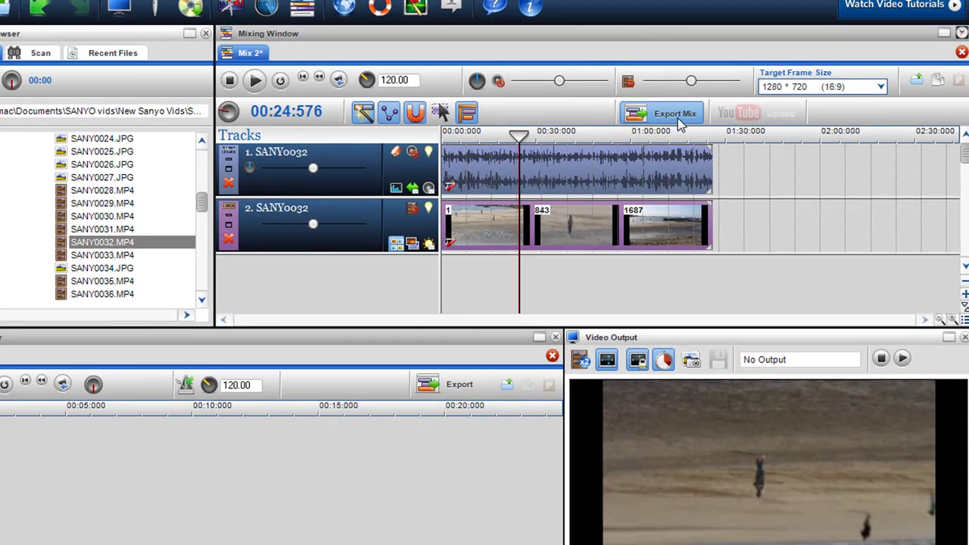
Start the mix export with H264: Level 5 (High Quality) video and AAC 320 kbps audio.
click(676, 117)
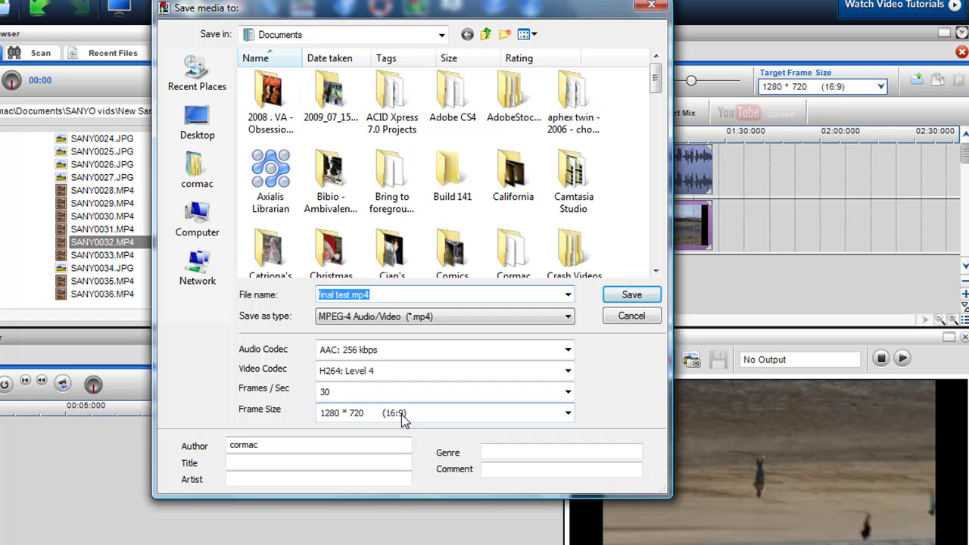
click(568, 372)
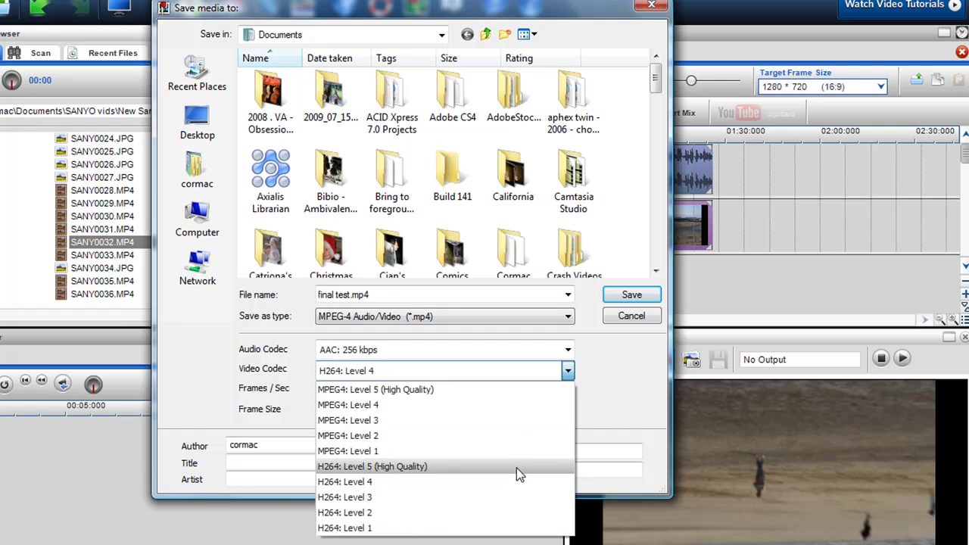
click(516, 467)
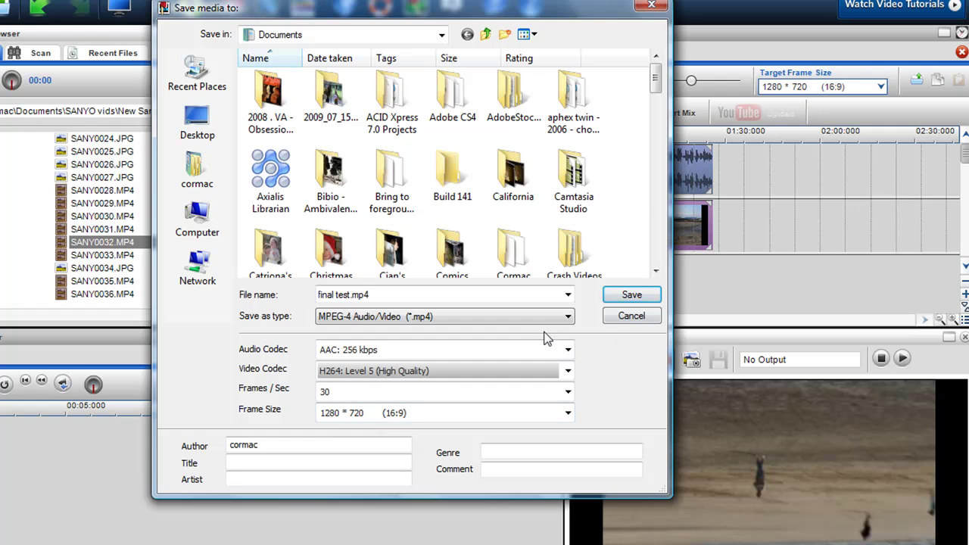
click(568, 351)
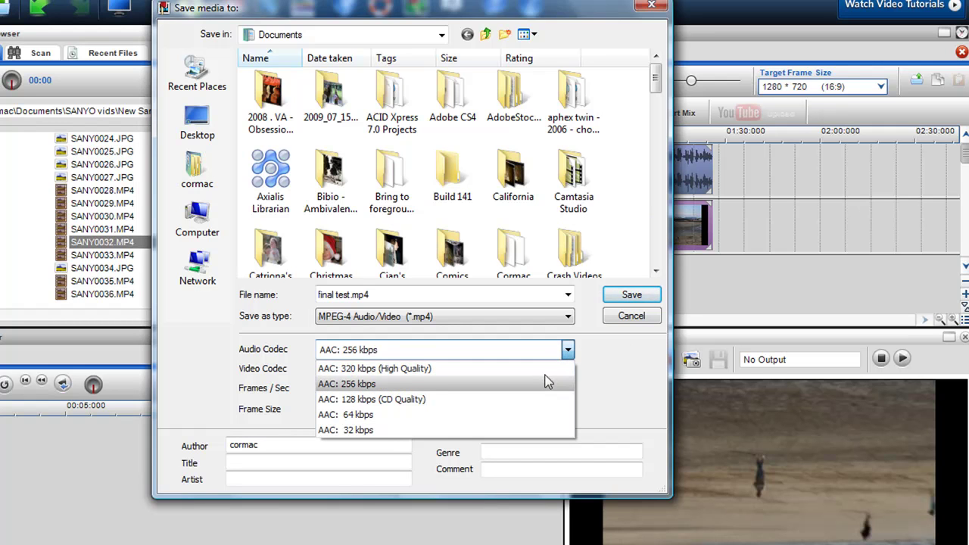
click(546, 371)
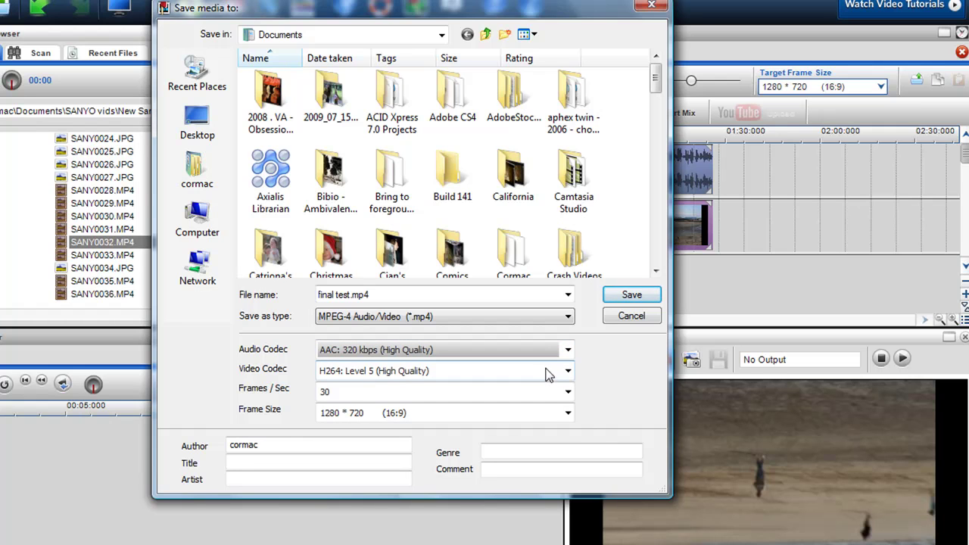
Rename the file from final test.mp4 to 'Video', choose the Desktop, then cancel.
drag(411, 297, 298, 297)
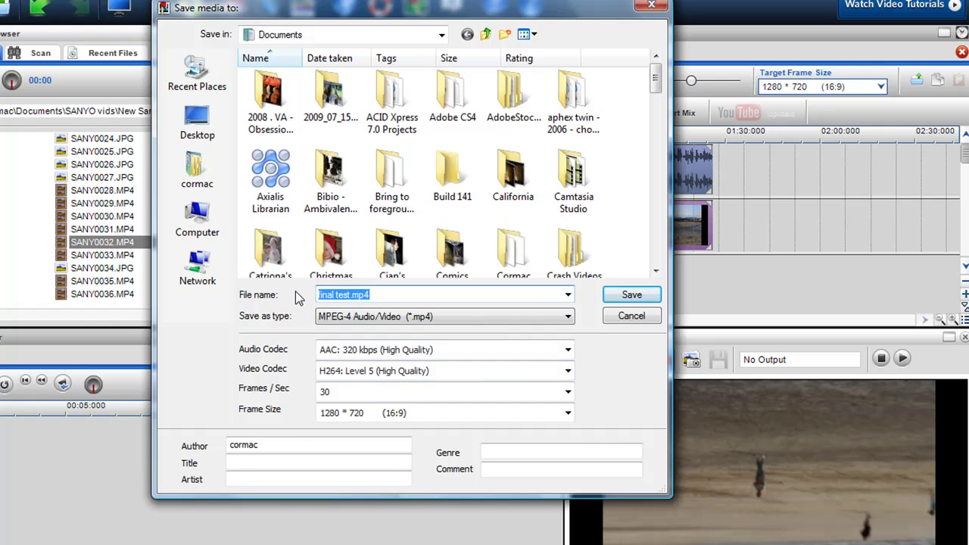
key(BackSpace)
text(Video flipped)
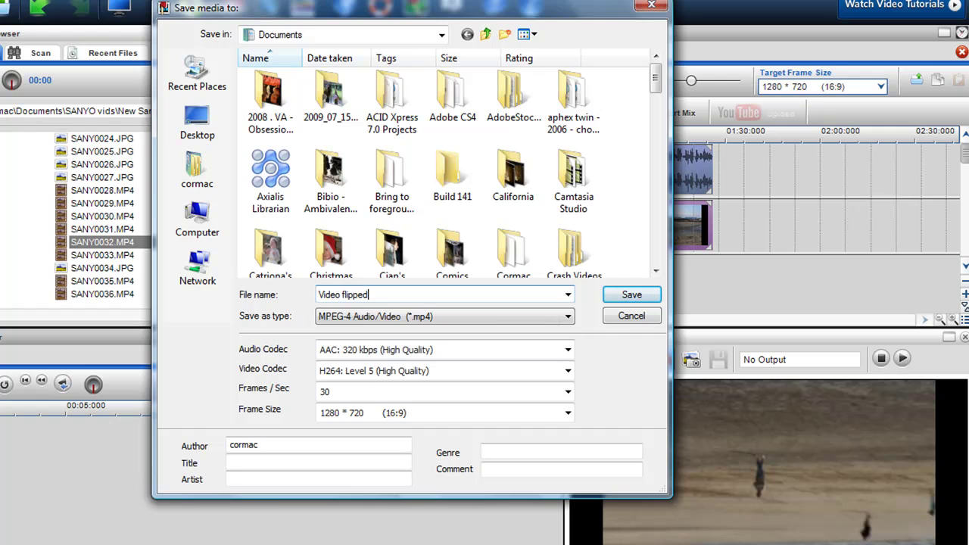
click(207, 130)
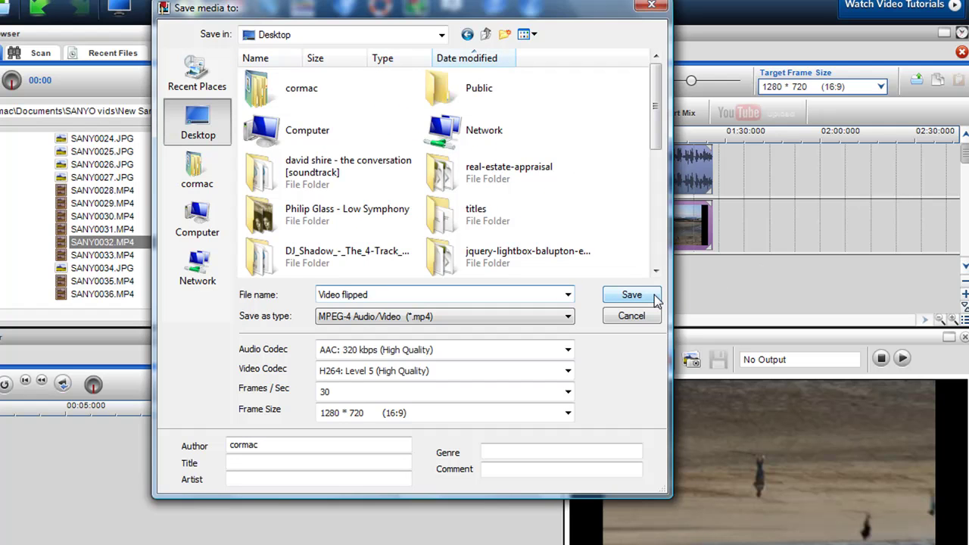
click(654, 318)
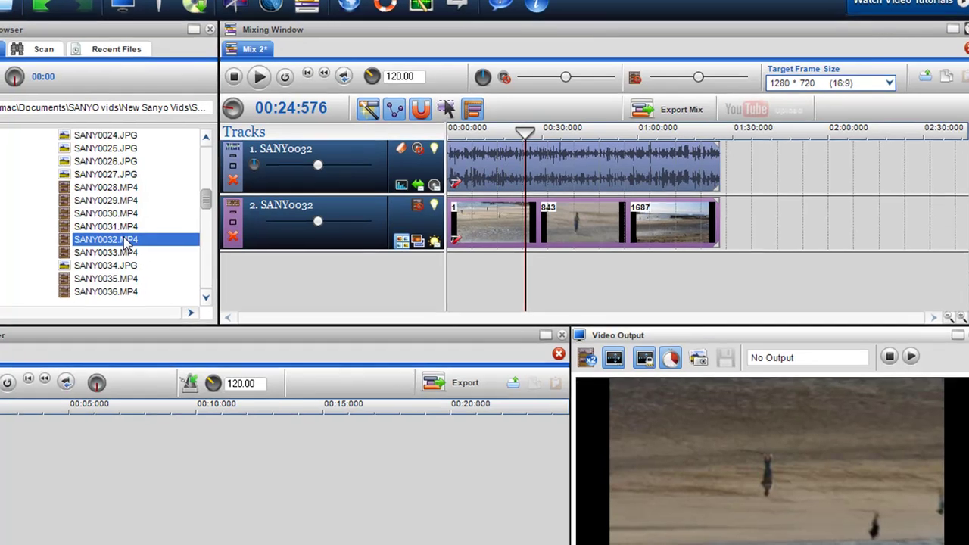
Load SANY0032.MP4 into TrakKutter, check its 1280 / 720, 29 fps properties, and widen the timeline panel.
double_click(121, 242)
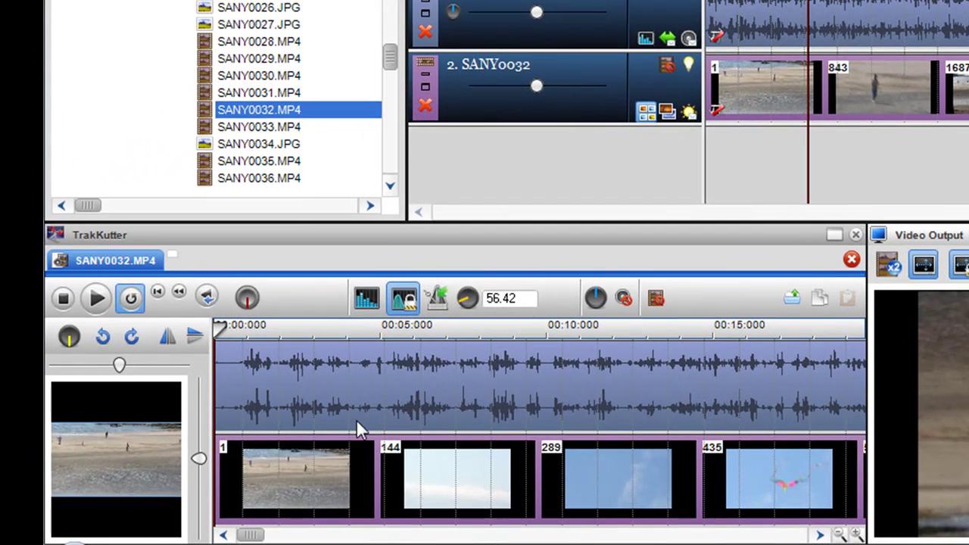
right_click(405, 468)
click(461, 455)
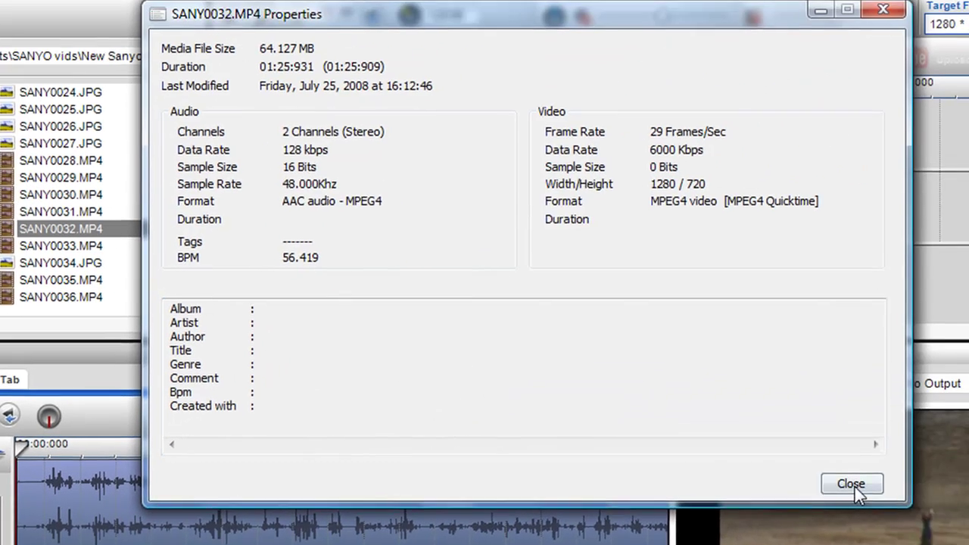
click(837, 494)
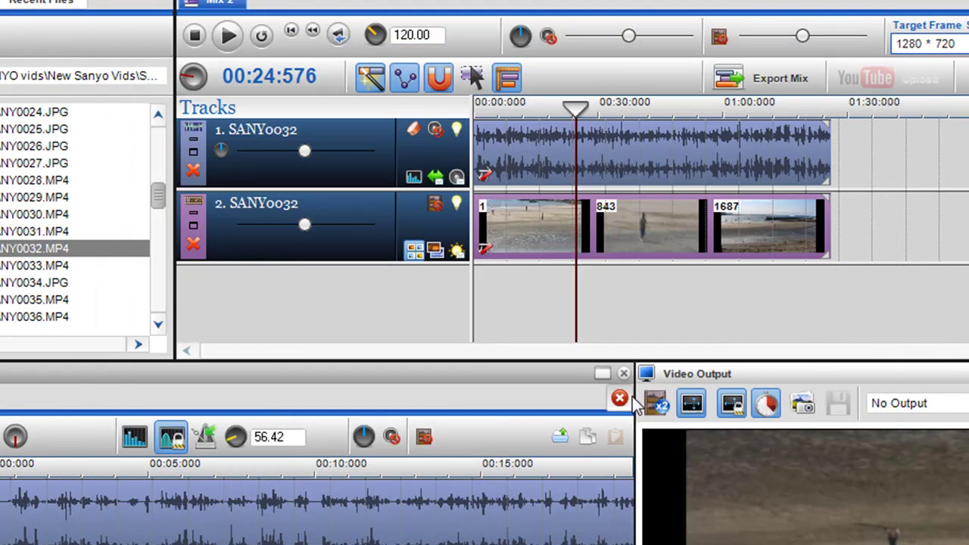
drag(636, 406, 765, 405)
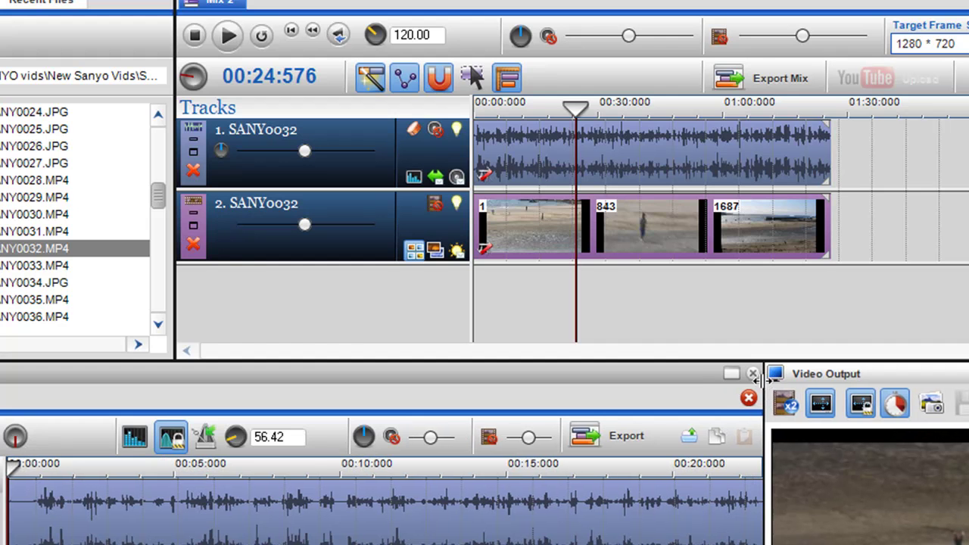
click(609, 441)
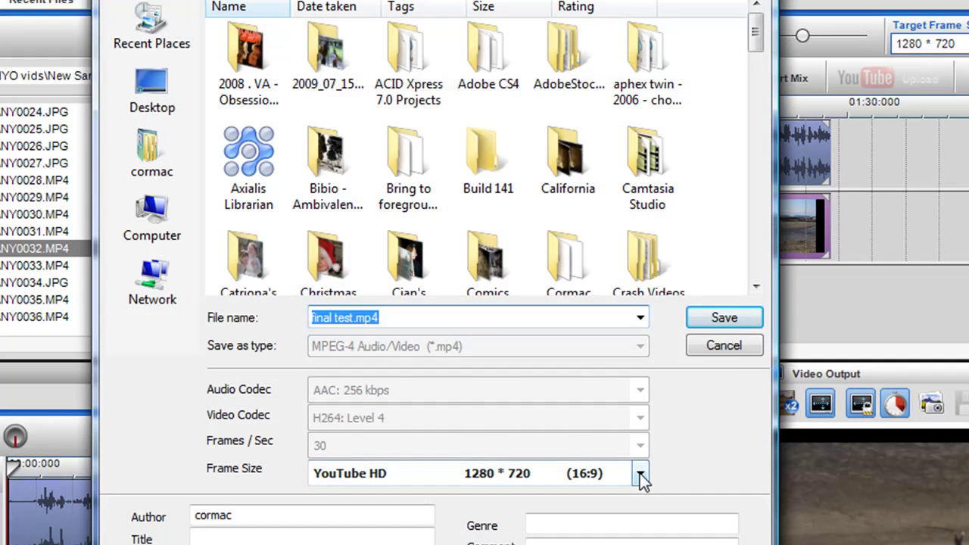
click(640, 473)
drag(728, 168, 721, 304)
click(442, 449)
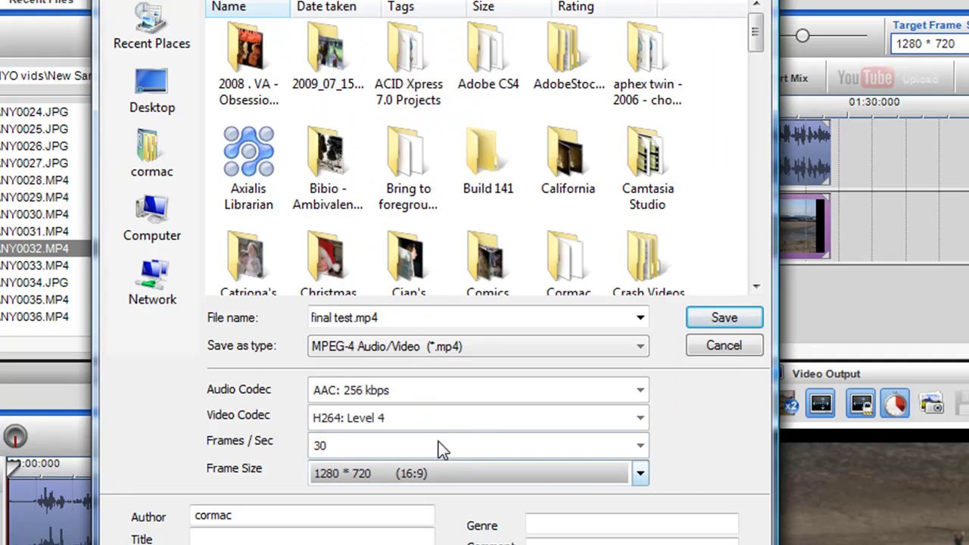
click(641, 419)
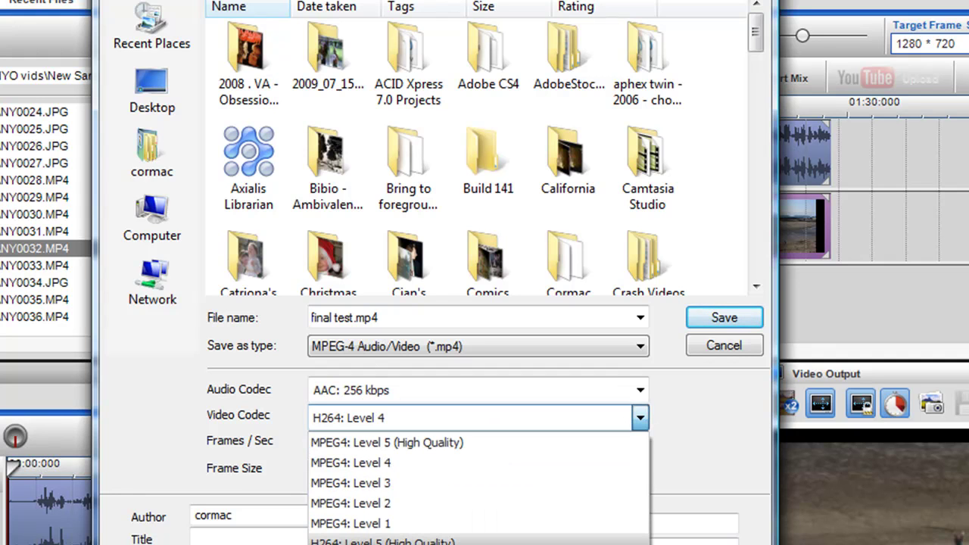
click(382, 542)
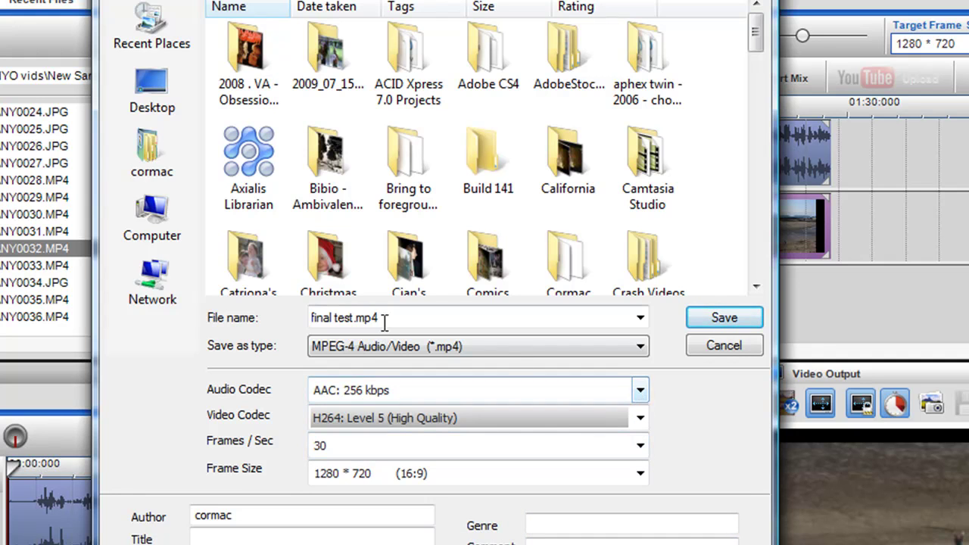
drag(320, 318, 394, 319)
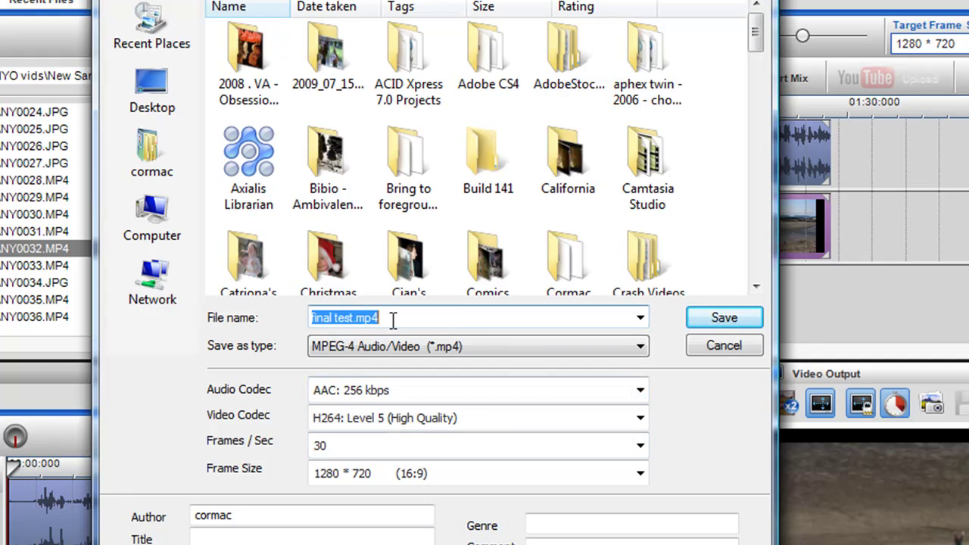
click(717, 346)
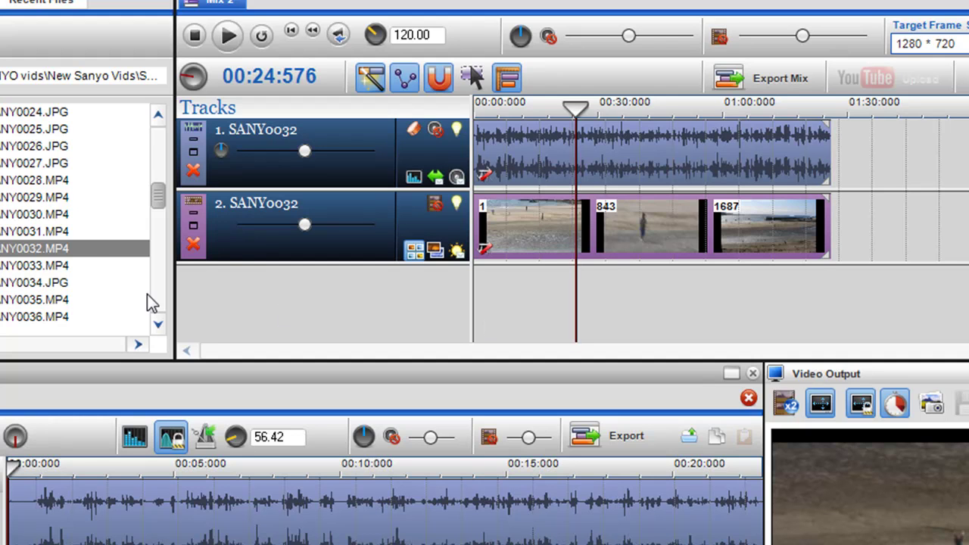
Play SANY0032.MP4 in VLC using the Media Browser's Play in default player option.
right_click(58, 247)
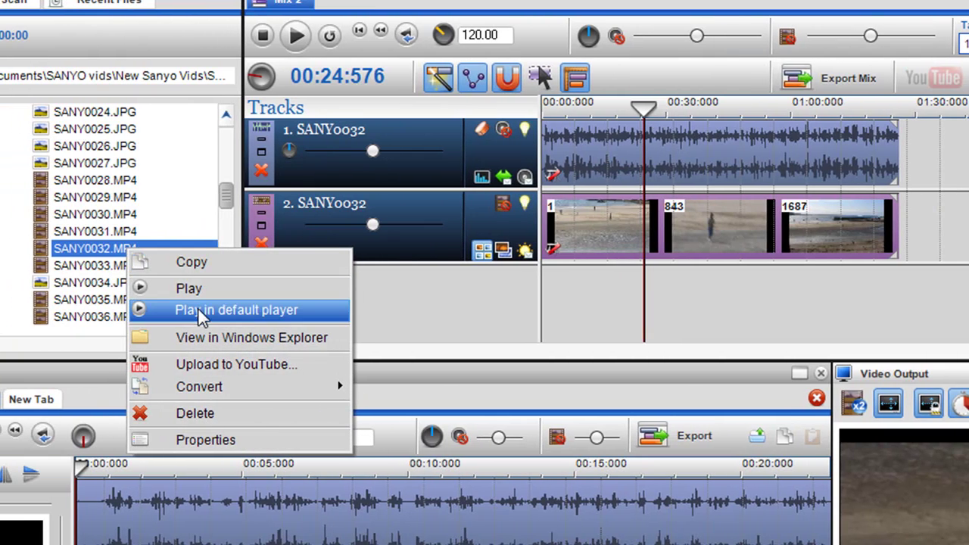
click(199, 314)
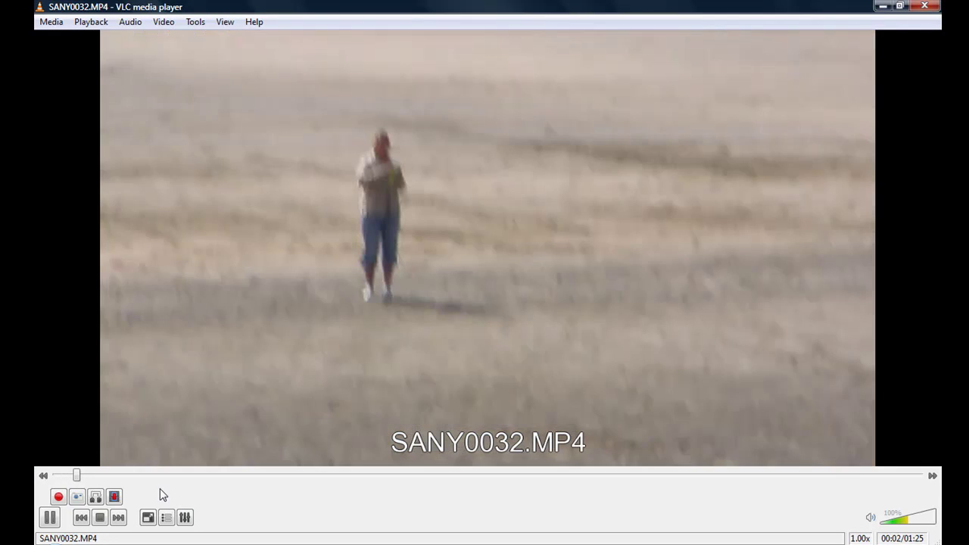
Pause the clip and open Effects and Filters (Ctrl+E) at Video Effects' Geometry page.
click(51, 519)
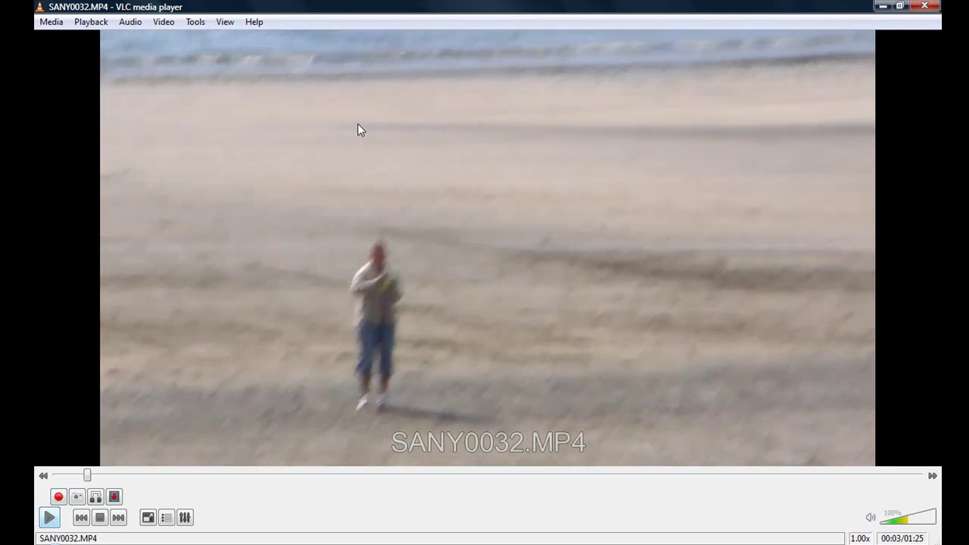
click(222, 23)
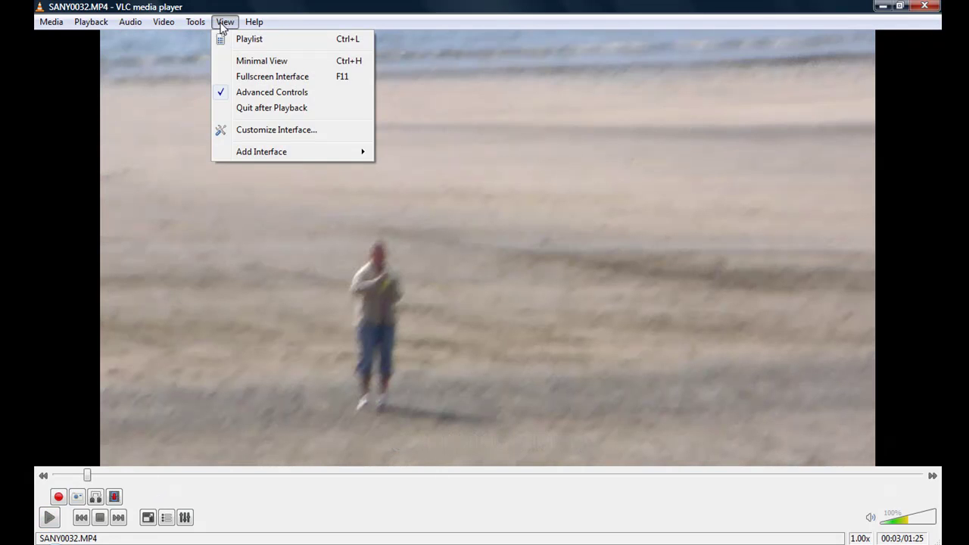
key(Escape)
key(ctrl+e)
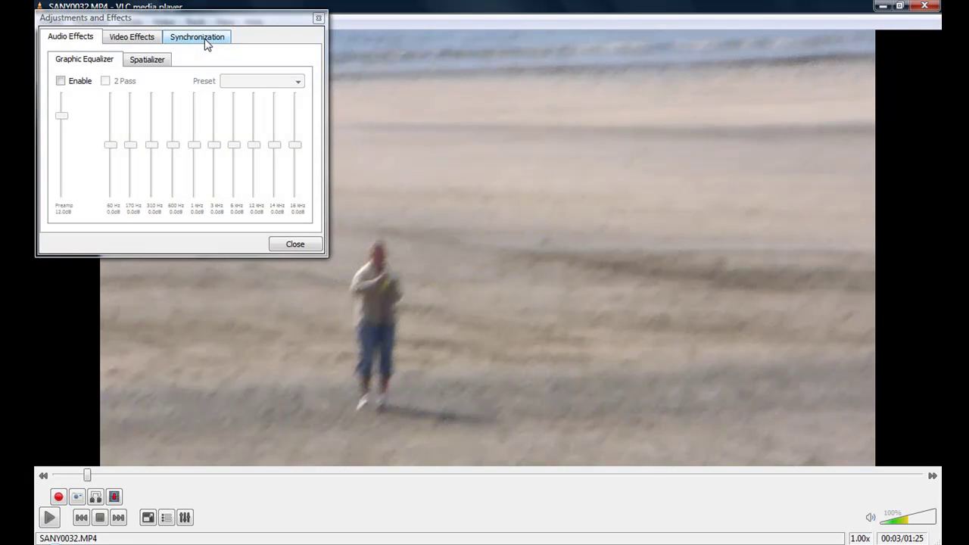
click(141, 43)
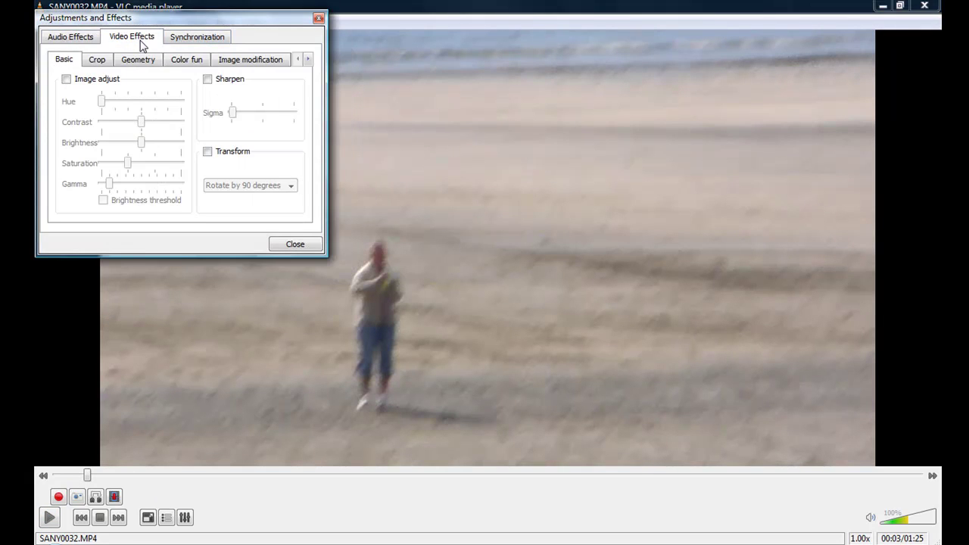
click(106, 63)
click(138, 63)
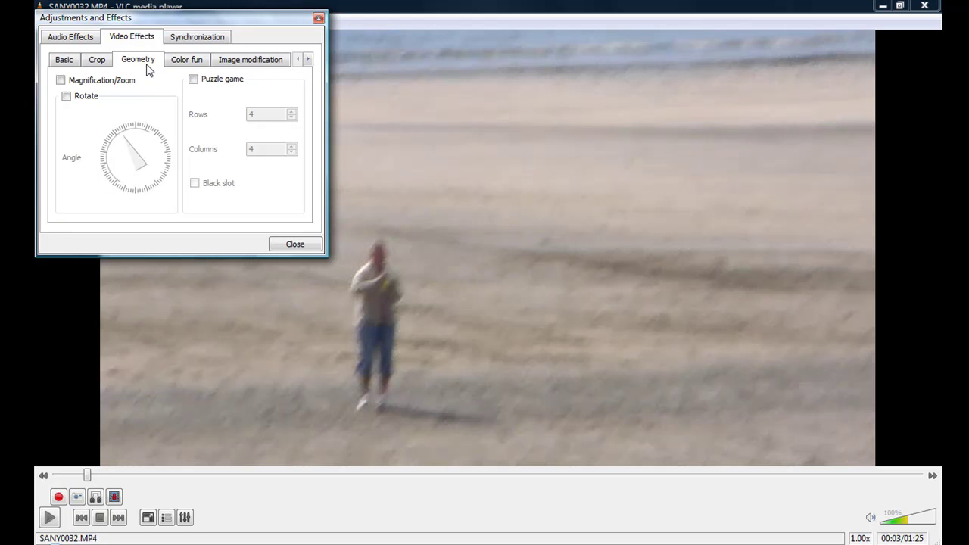
Enable Rotate in VLC's video effects with a 180° angle so the beach clip plays upside down.
click(67, 96)
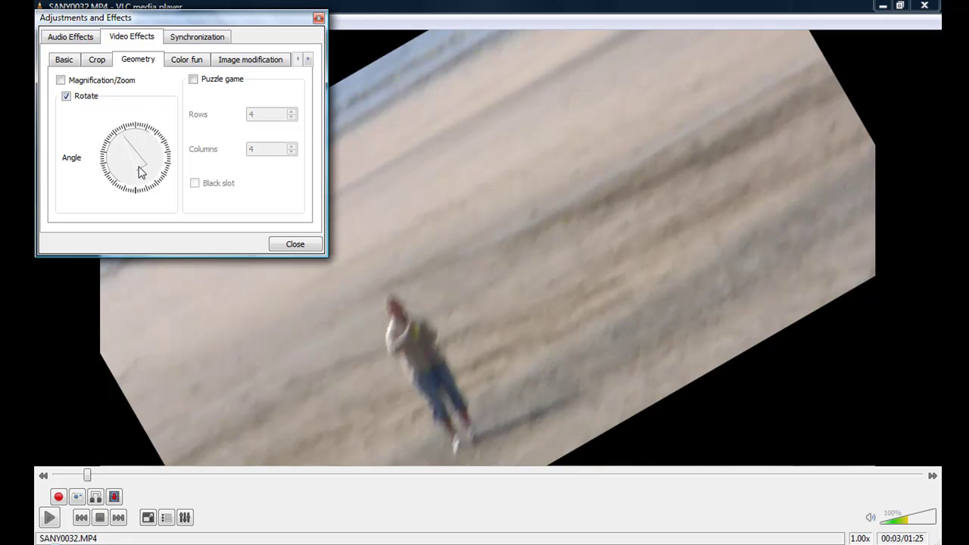
click(143, 156)
drag(143, 156, 138, 195)
click(295, 244)
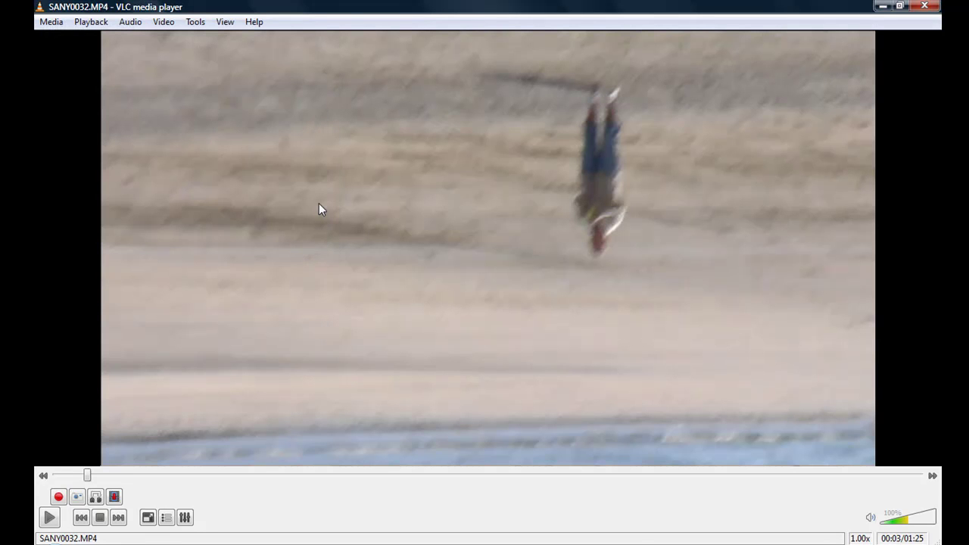
click(574, 505)
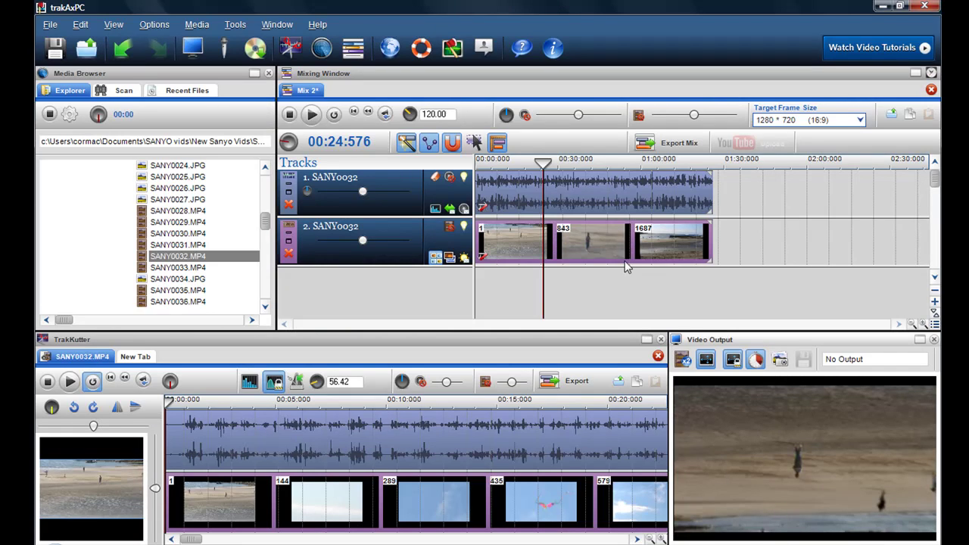
double_click(479, 261)
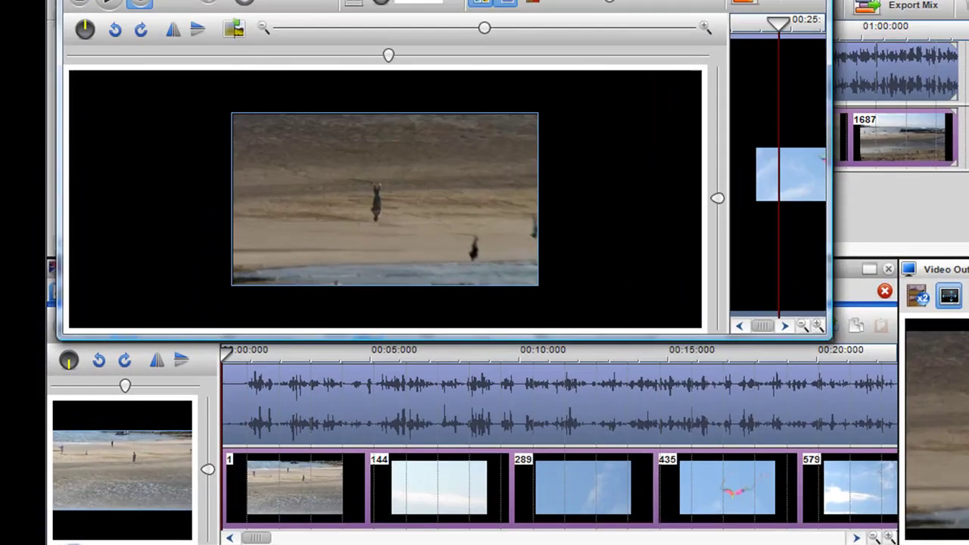
click(600, 109)
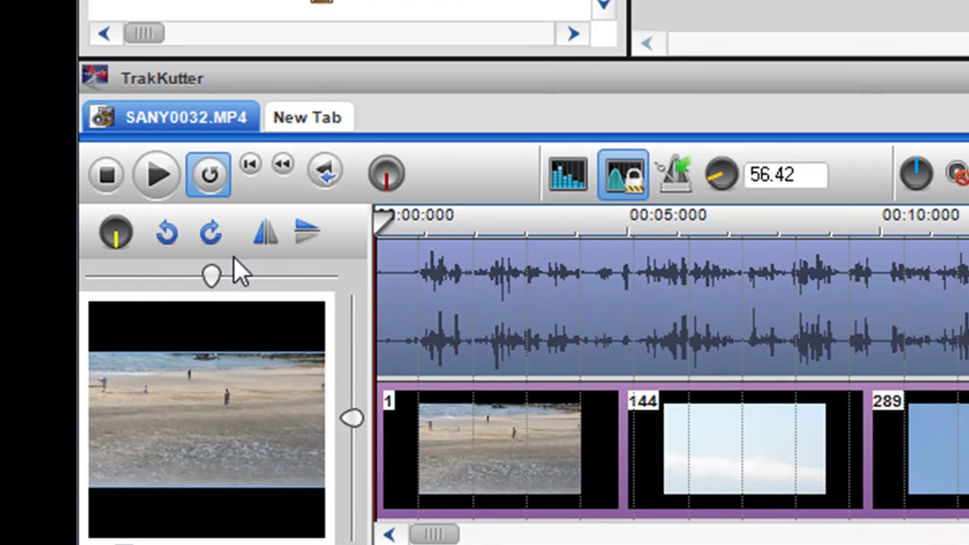
click(176, 231)
click(174, 232)
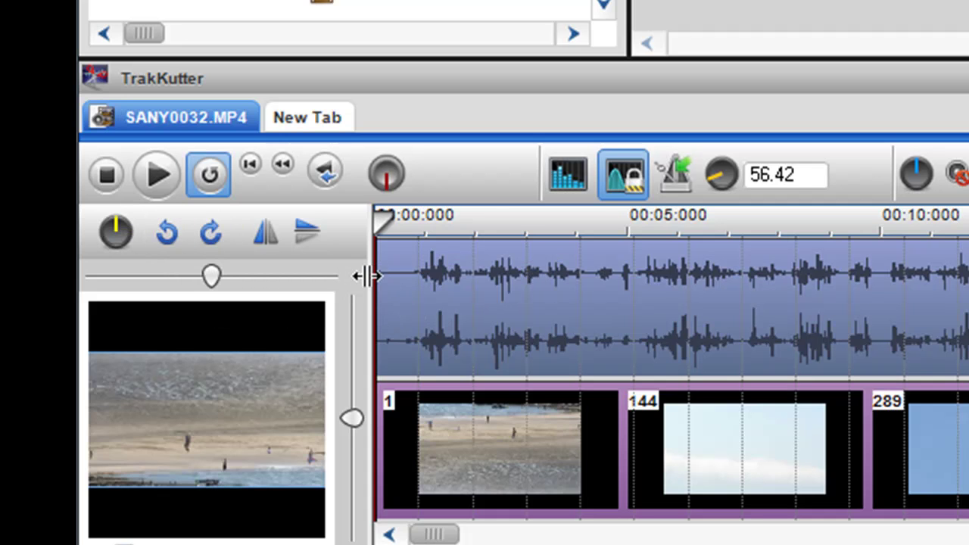
drag(367, 276, 622, 250)
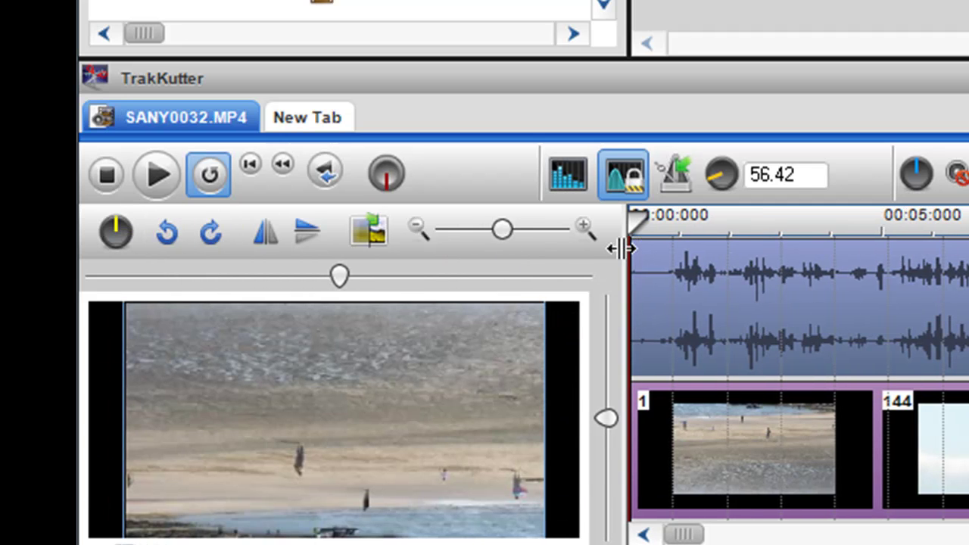
click(213, 229)
click(216, 237)
click(216, 236)
click(216, 236)
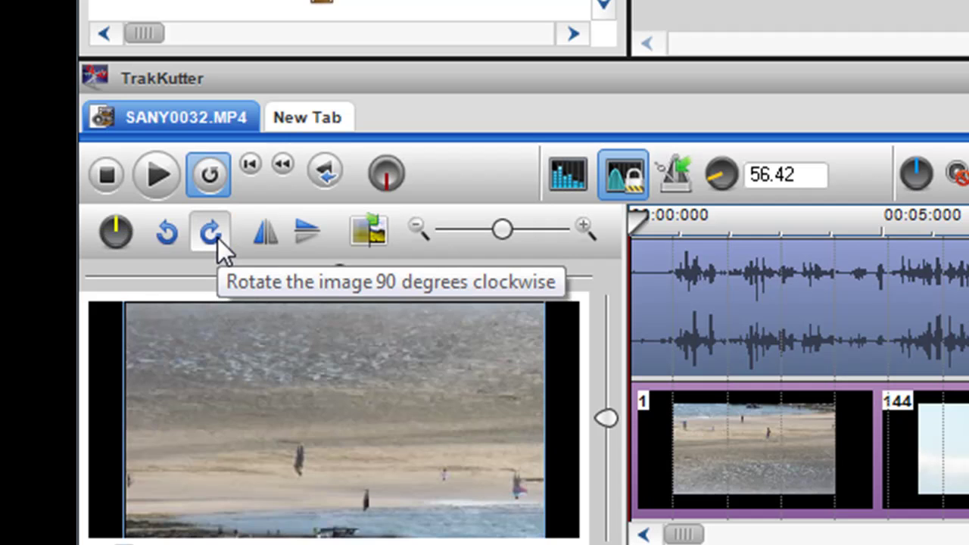
click(168, 232)
click(168, 233)
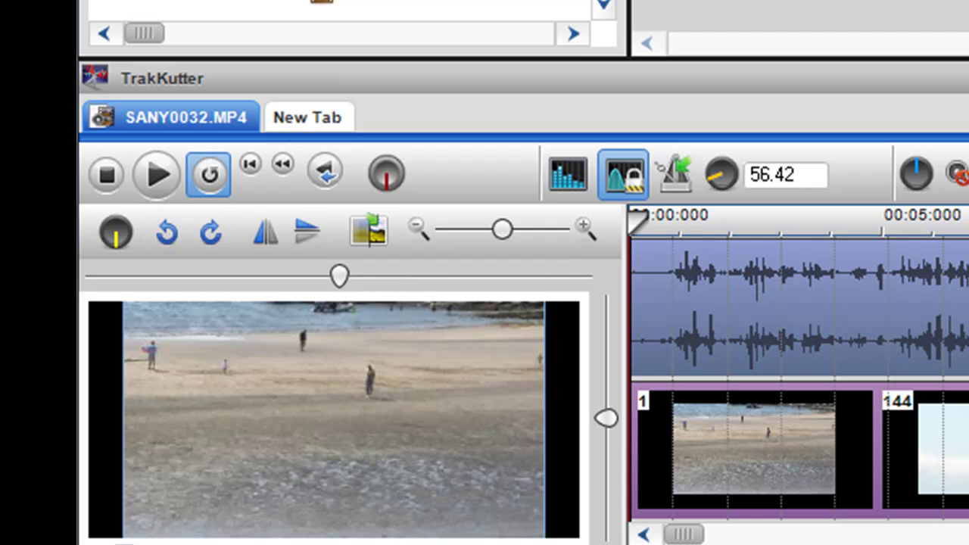